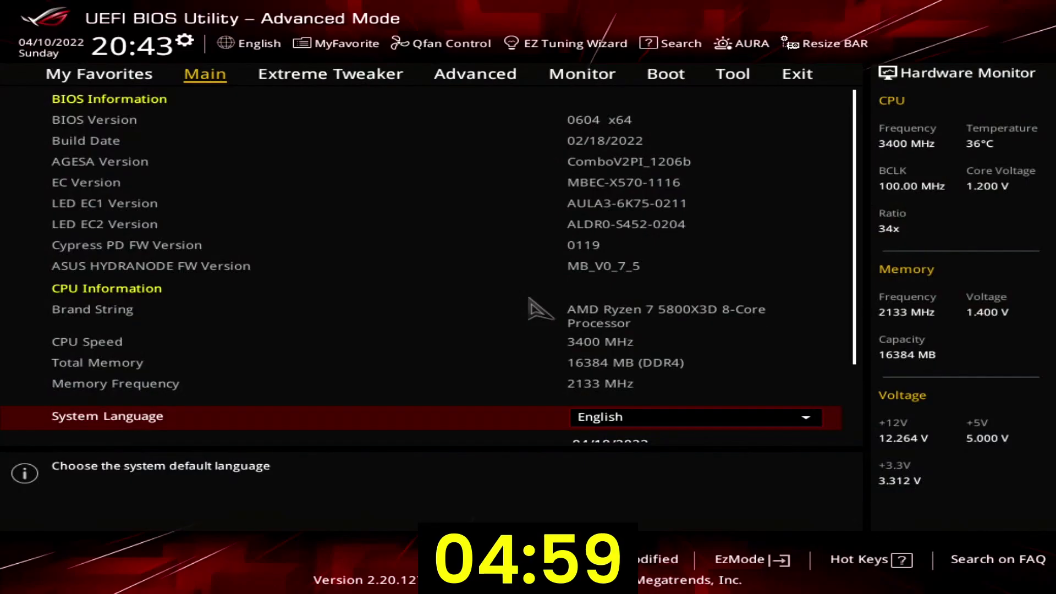
Step: In Extreme Tweaker, set Ai Overclock Tuner to D.O.C.P. Standard
key("Right")
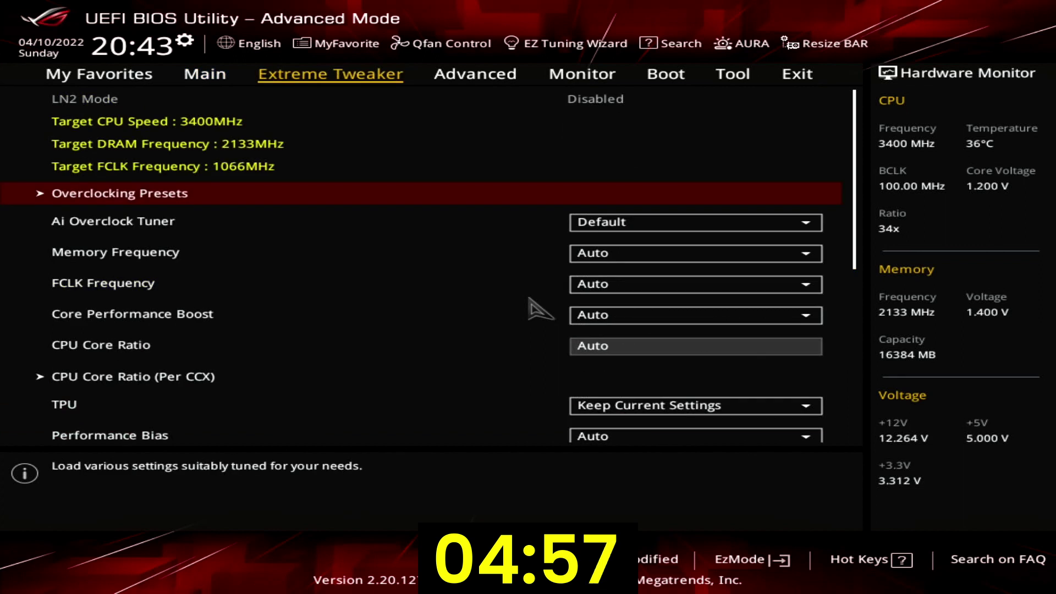
key("Down")
key("Return")
key("Down")
key("Down")
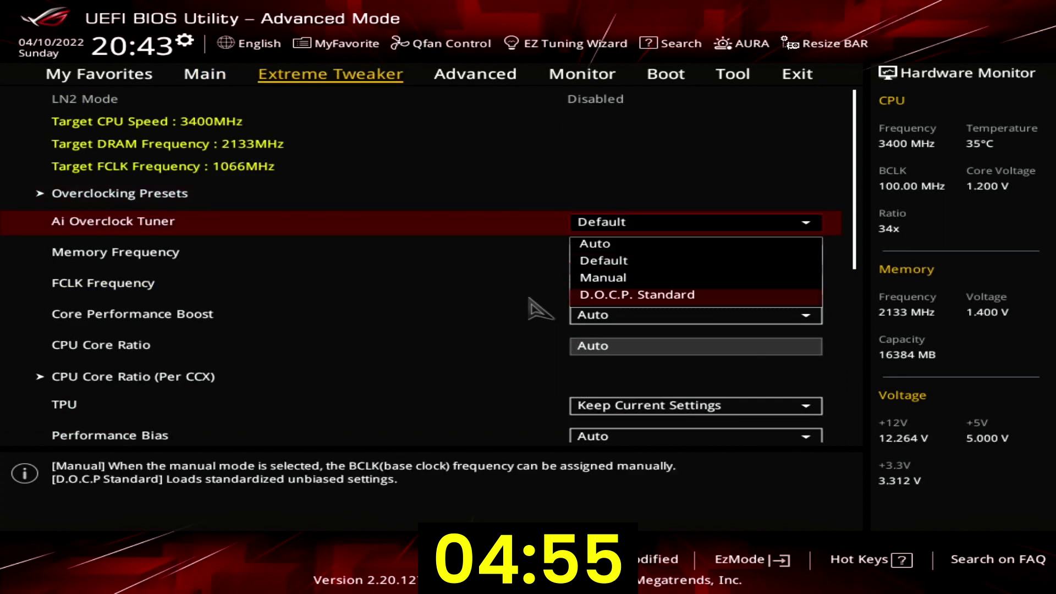
key("Return")
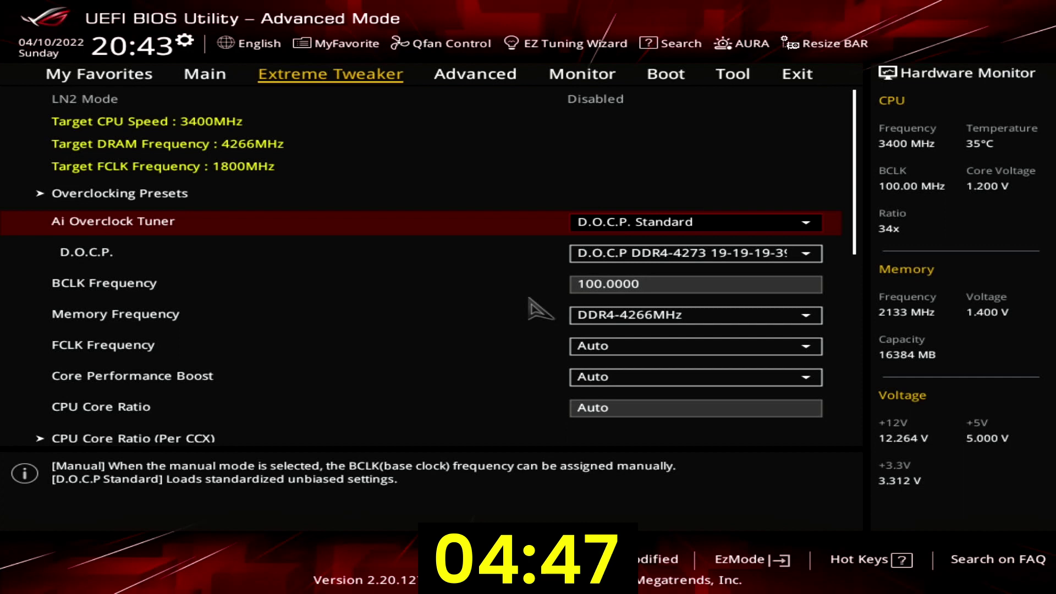
Step: Set BCLK Frequency to 104.2 MHz
key("Down")
key("Down")
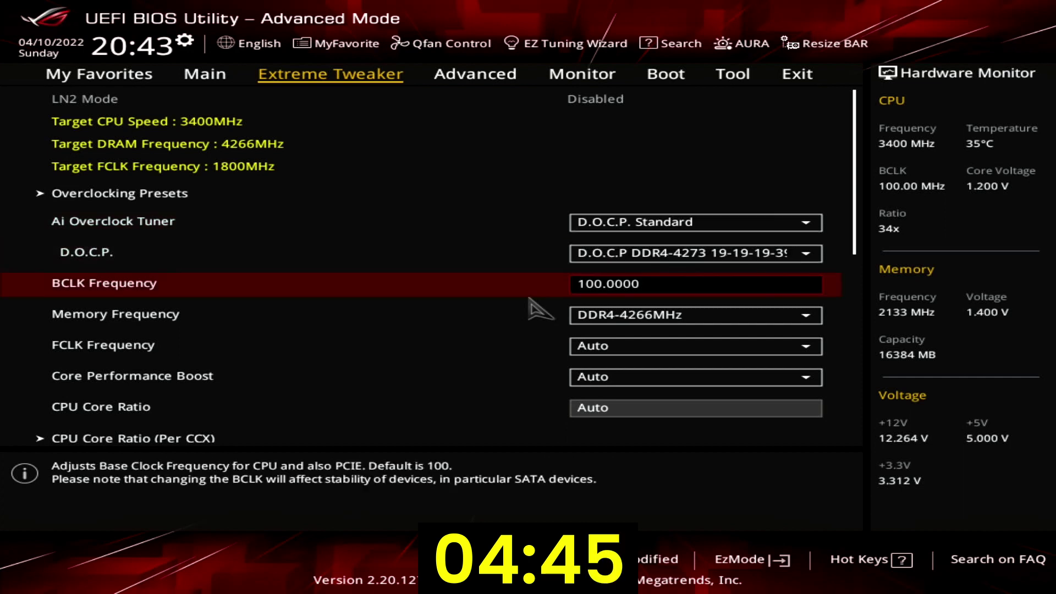
type("104.25")
key("BackSpace")
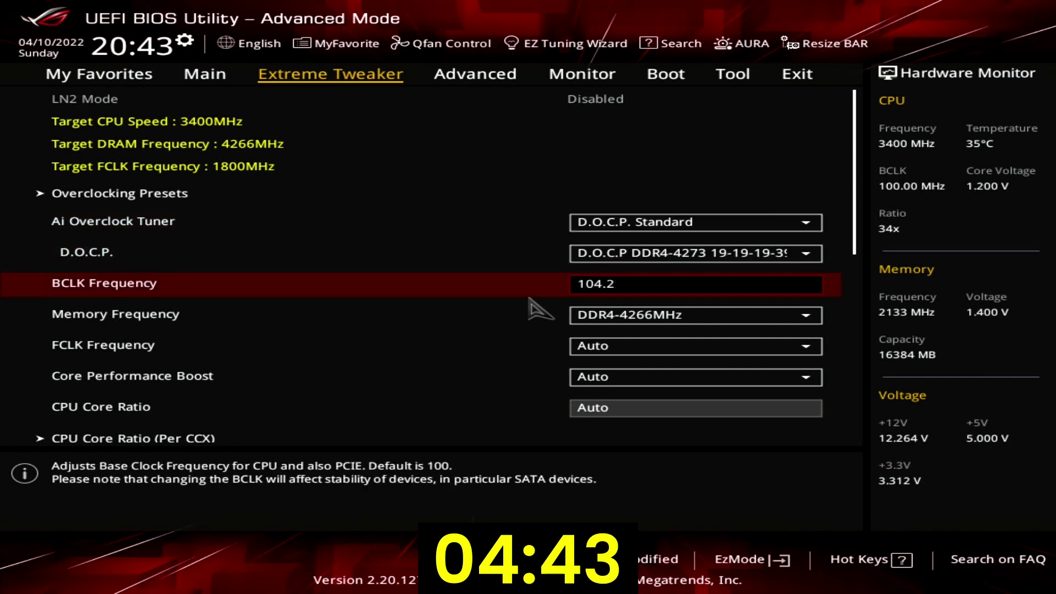
key("Return")
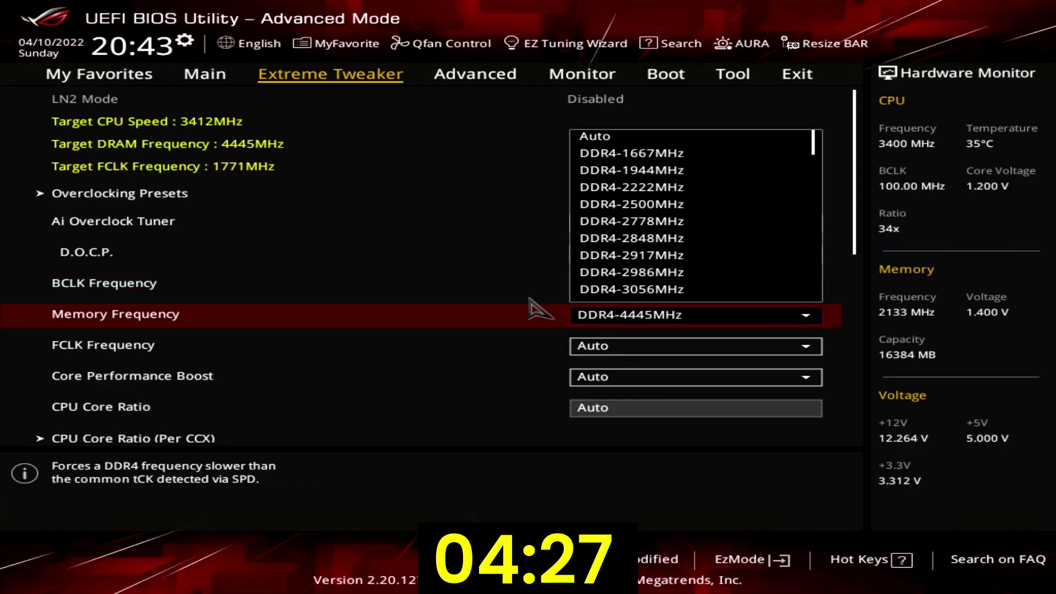
Step: Choose DDR4-3681MHz for Memory Frequency and 1840MHz for FCLK Frequency
key("Up")
key("Up")
key("Up")
key("Up")
key("Up")
key("Up")
key("Up")
key("Up")
key("Up")
key("Up")
key("Up")
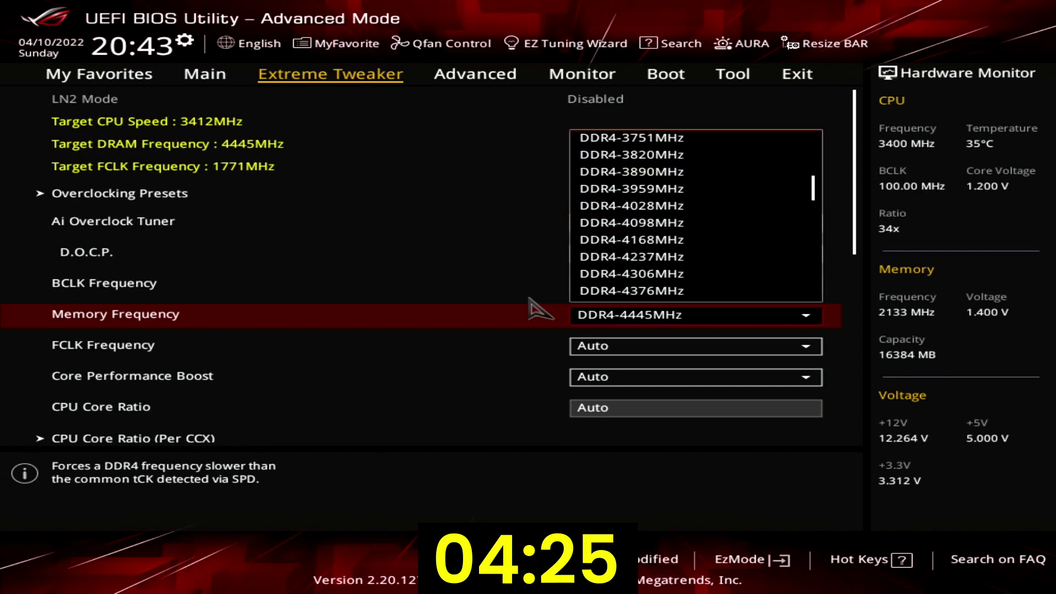
key("Return")
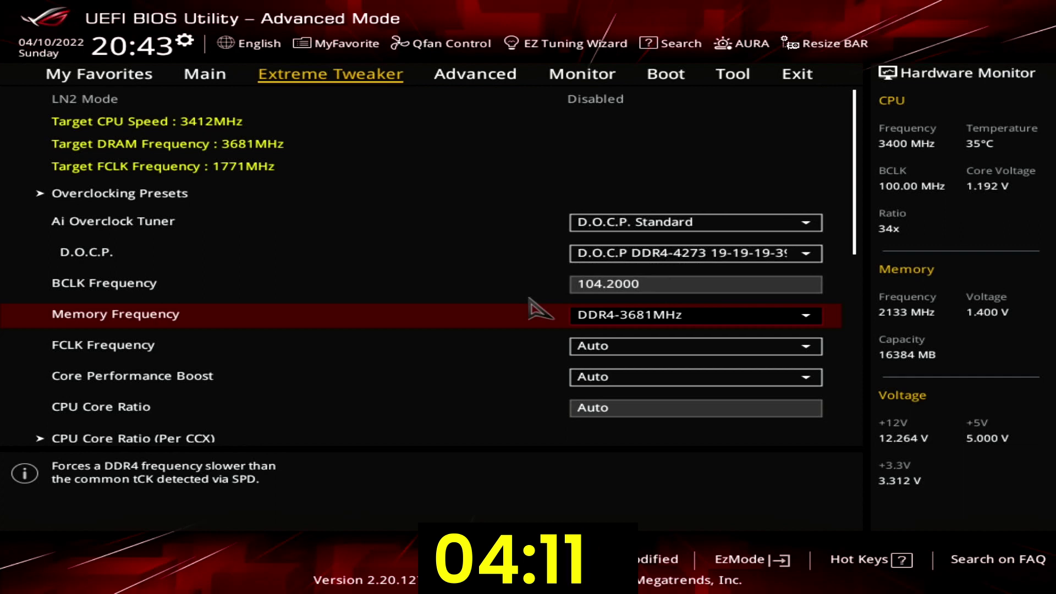
key("Down")
key("Return")
key("Down")
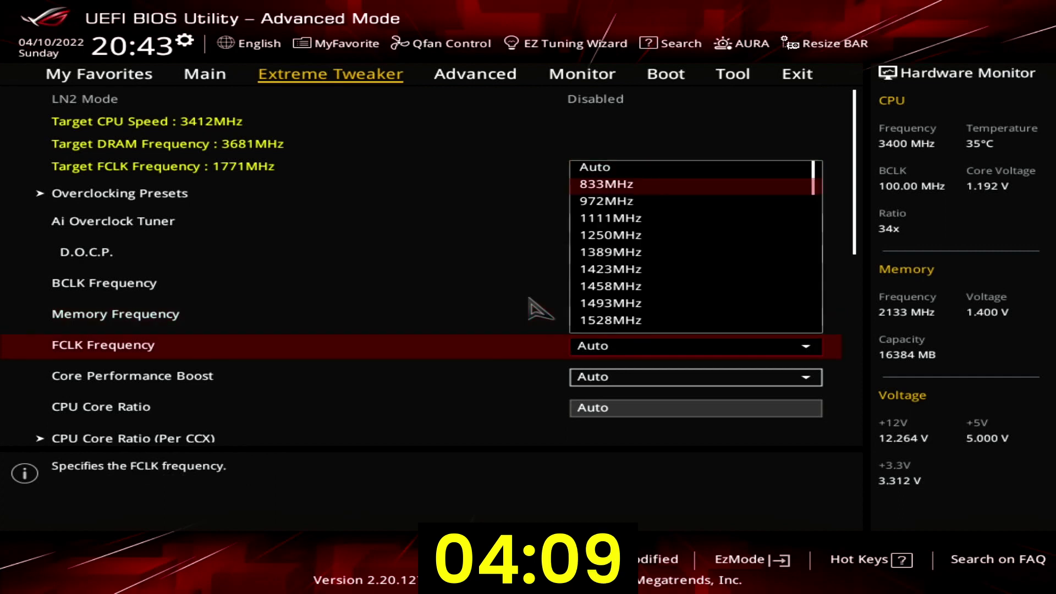
key("Up")
key("Down")
key("Down")
key("Down")
key("Down")
key("Down")
key("Down")
key("Down")
key("Down")
key("Down")
key("Down")
key("Down")
key("Down")
key("Down")
key("Down")
key("Down")
key("Down")
key("Down")
key("Down")
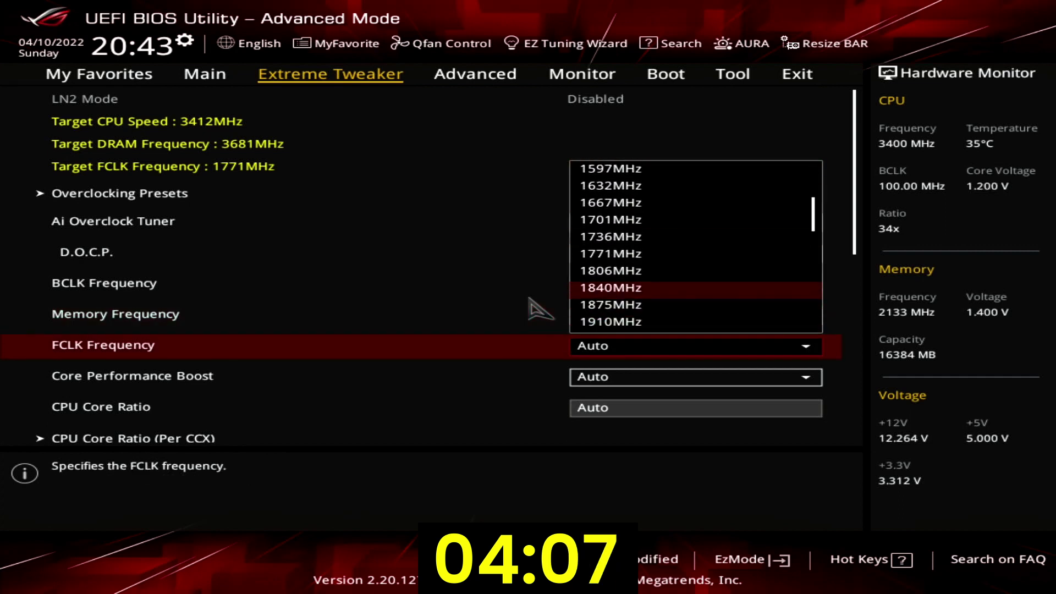
key("Return")
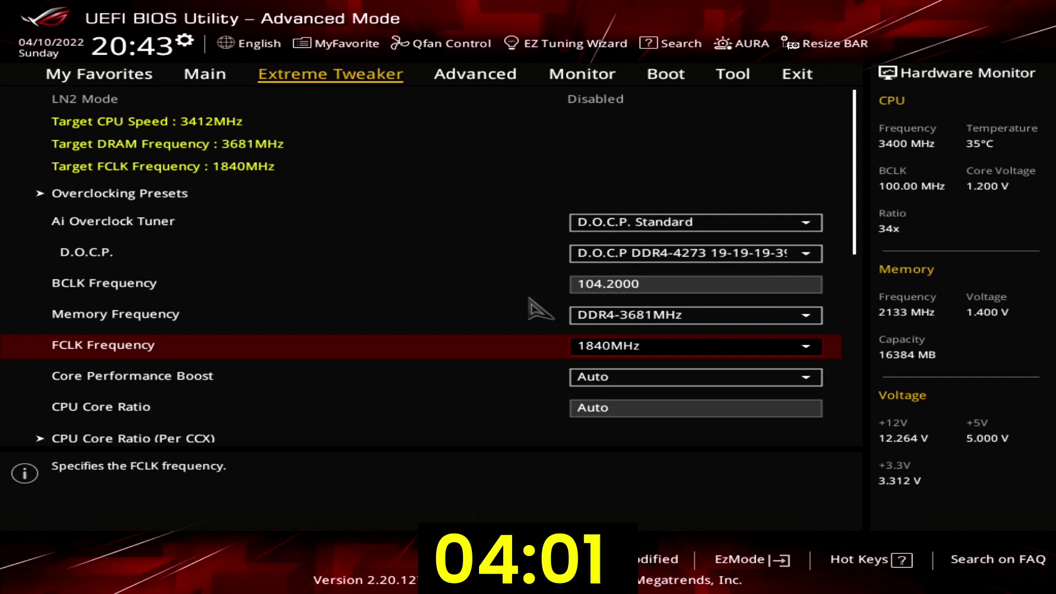
Step: Set Core Performance Boost to Enabled
key("Down")
key("Return")
key("Down")
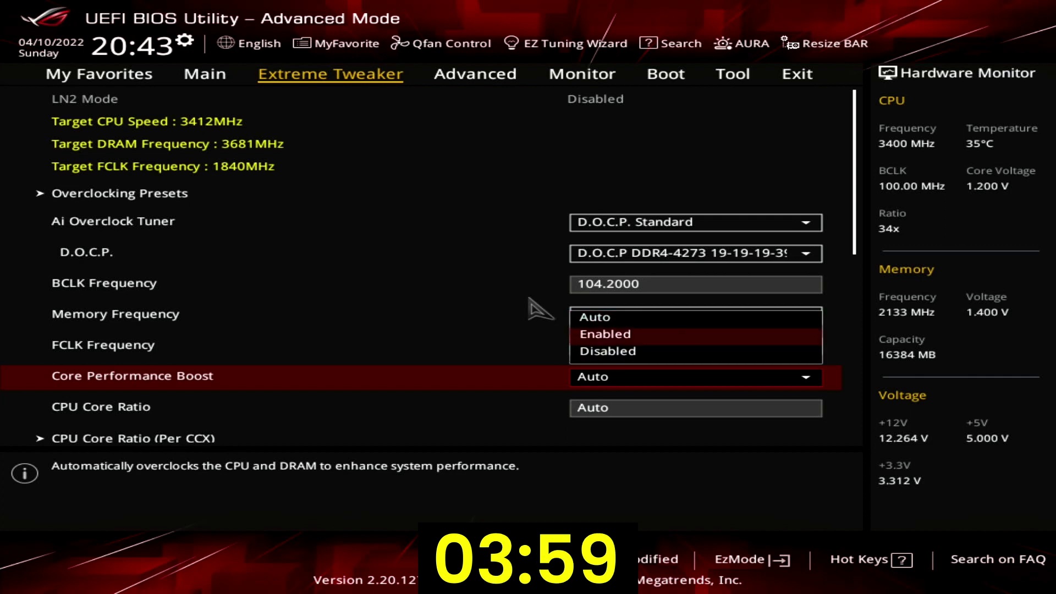
key("Return")
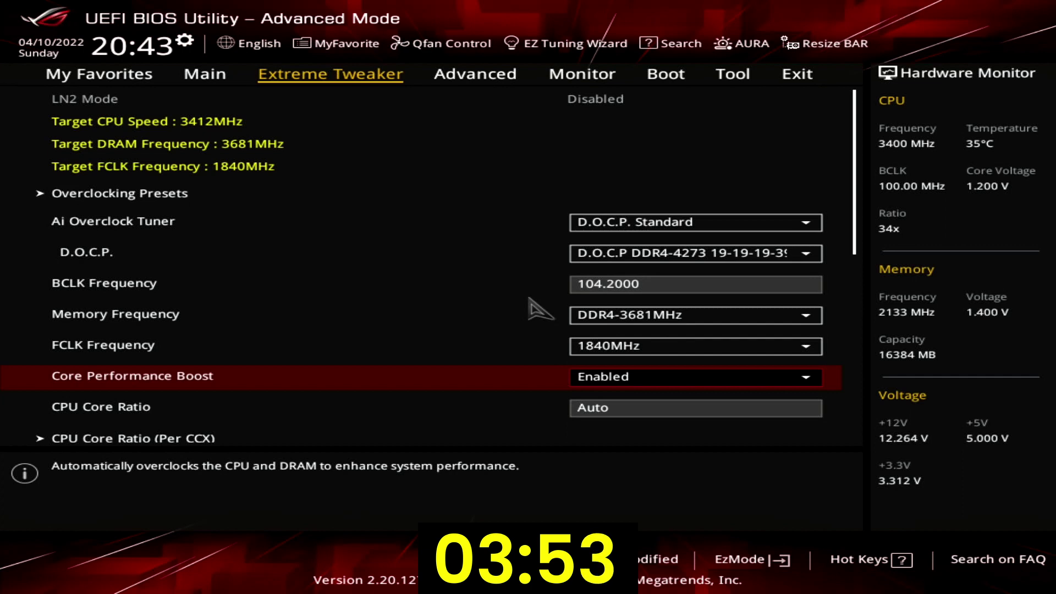
key("Down")
key("Down")
key("Down")
key("Down")
key("Down")
key("Down")
key("Down")
key("Down")
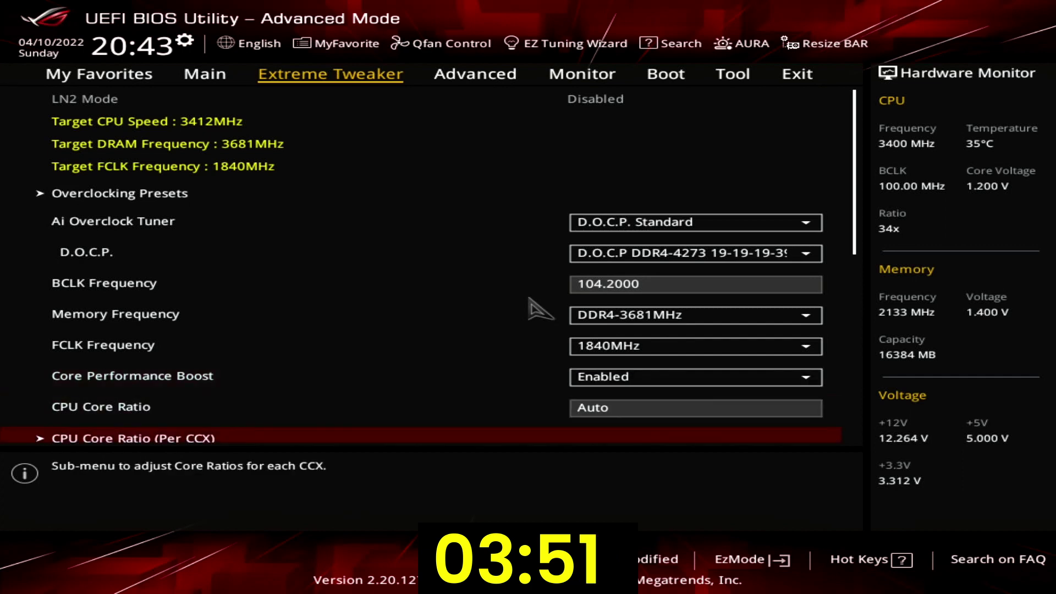
key("Up")
key("Up")
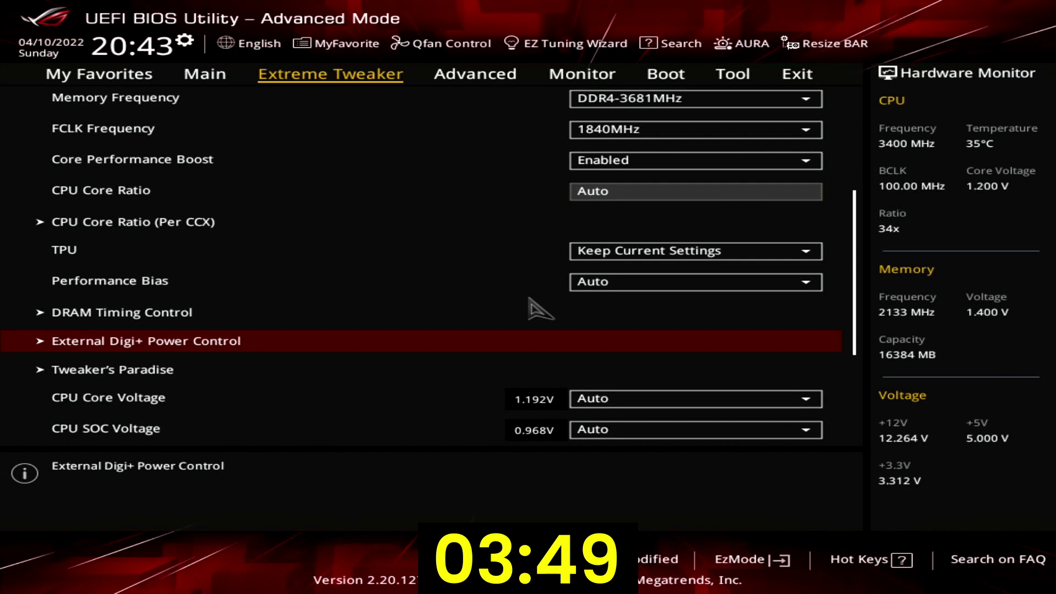
Step: In External Digi+ Power Control, set Core Voltage Suspension to Enabled
key("Return")
key("Down")
key("Down")
key("Down")
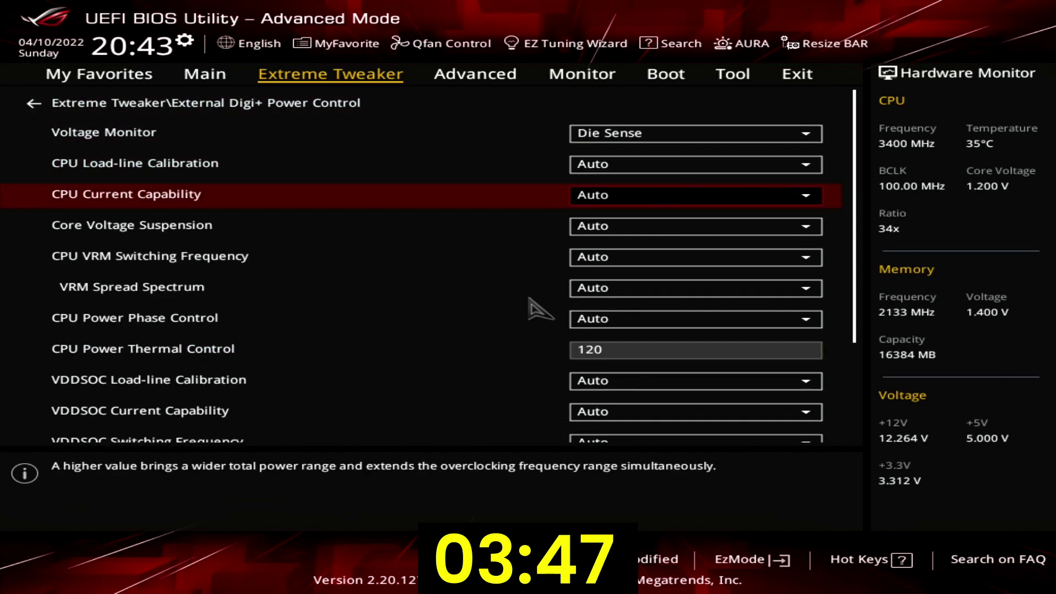
key("Down")
key("Return")
key("Down")
key("Return")
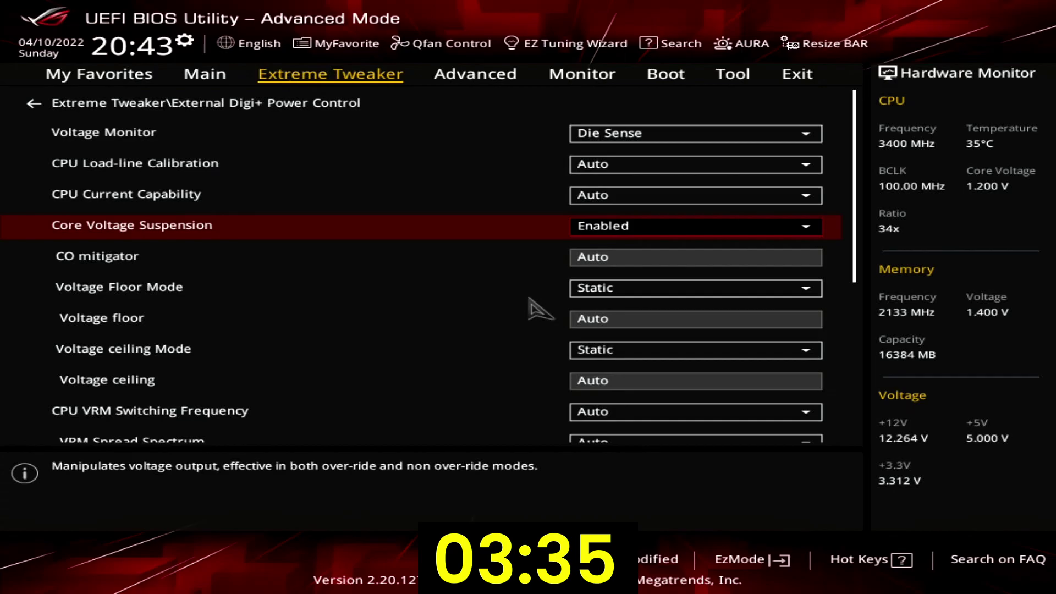
Step: Enter 0.3 as the CO mitigator value
key("Down")
type("0.3")
key("Return")
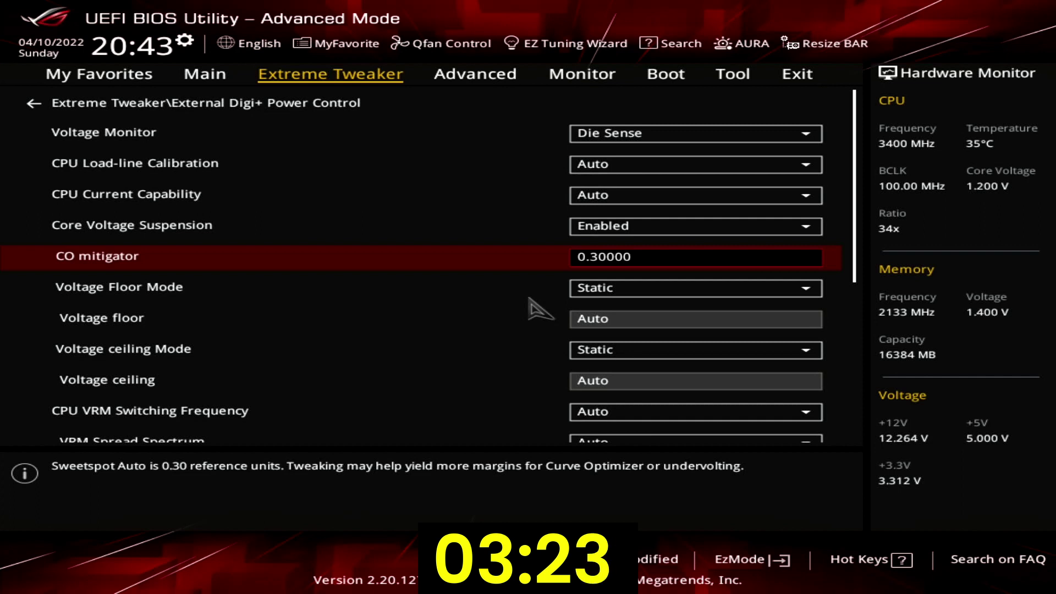
Step: Switch Voltage Floor Mode to Dynamic
key("Down")
key("Return")
key("Down")
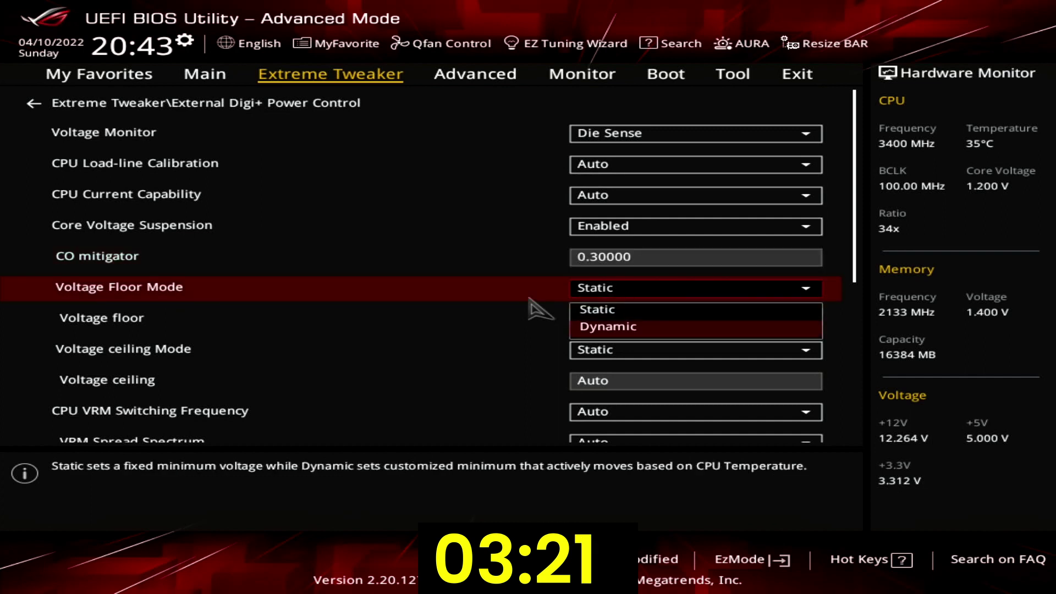
key("Return")
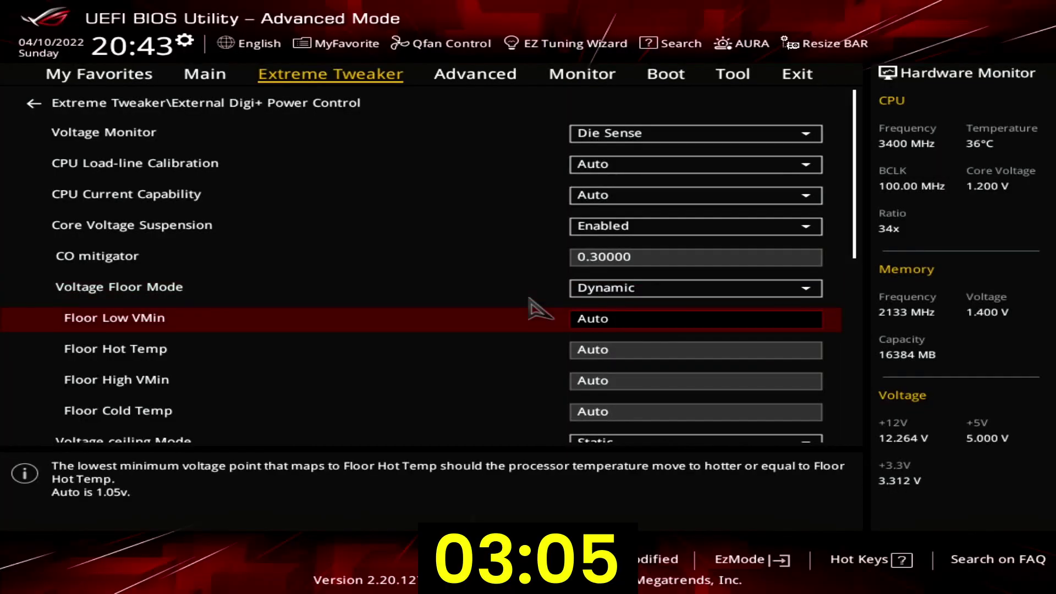
Step: Enter Floor Low VMin 1.1625, Floor Hot Temp 85 and Floor High VMin 1.325
type("1")
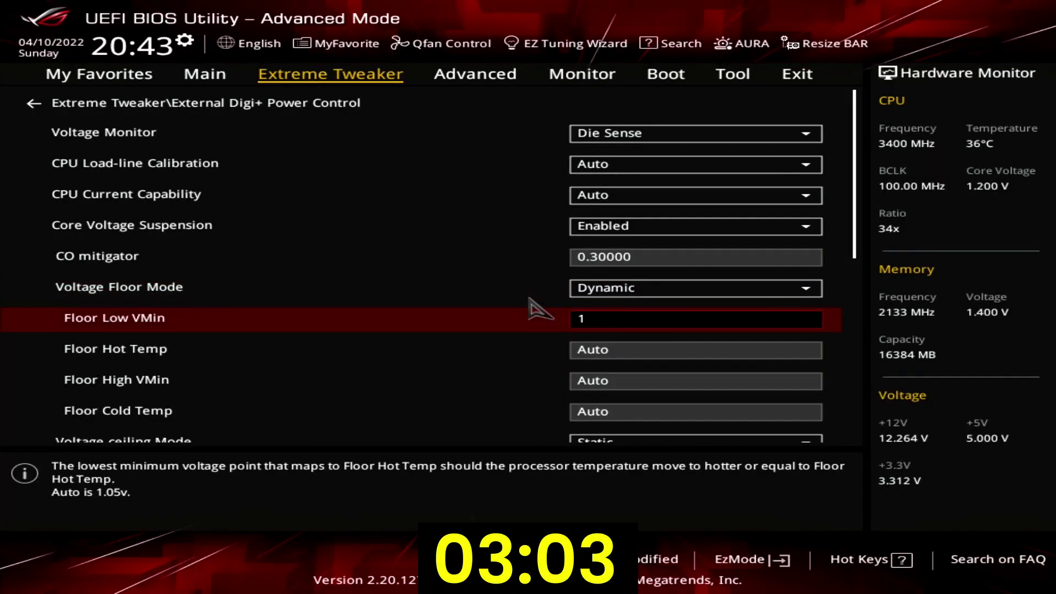
type(".1625")
key("Down")
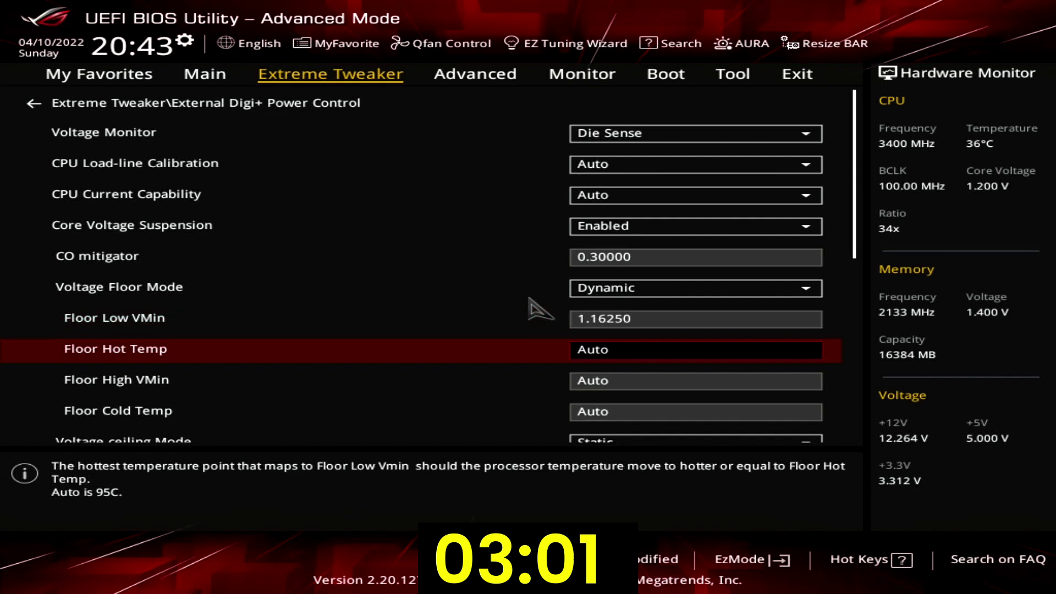
type("85")
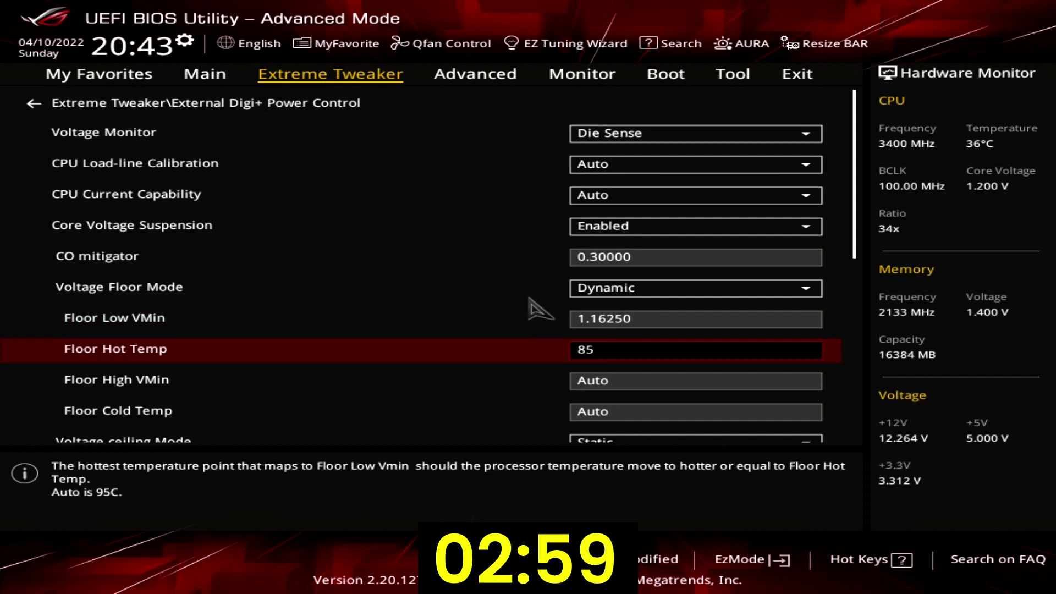
key("Down")
type("1")
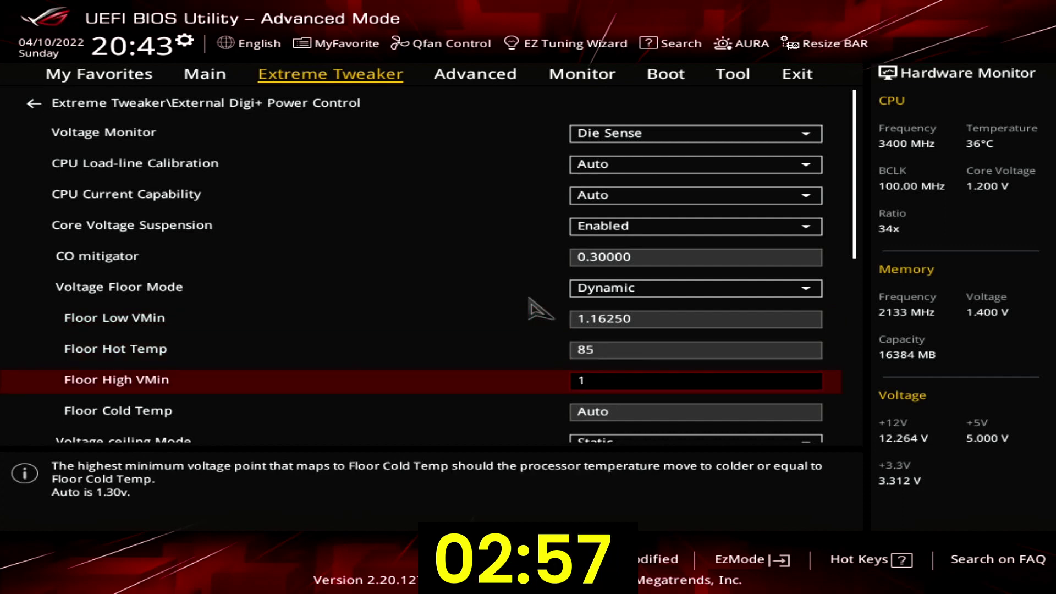
type(".325")
key("Down")
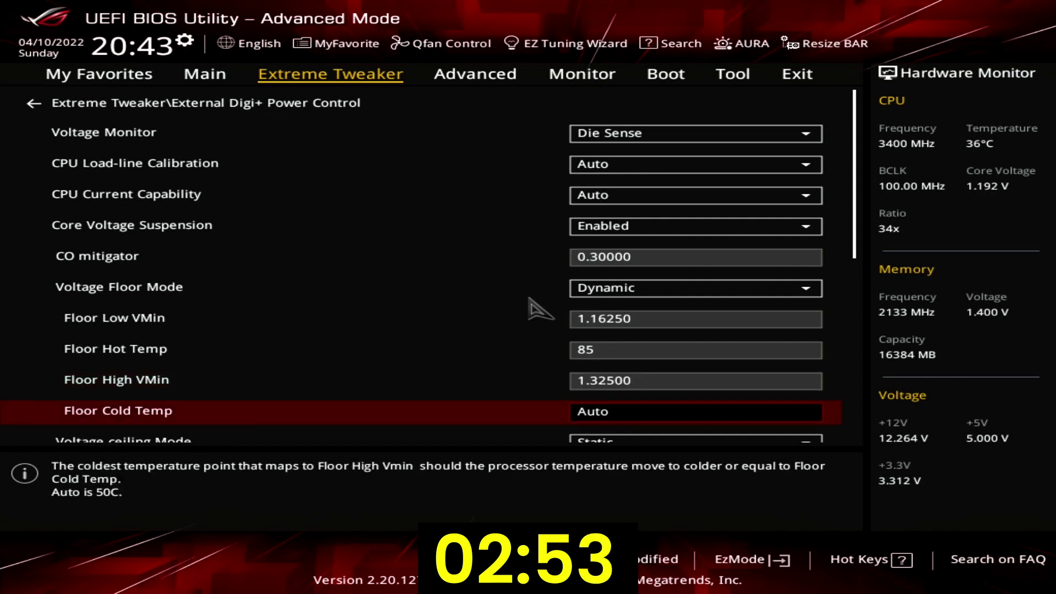
Step: Set Floor Cold Temp to 60 and switch Voltage ceiling Mode to Dynamic
type("60")
key("Down")
key("Return")
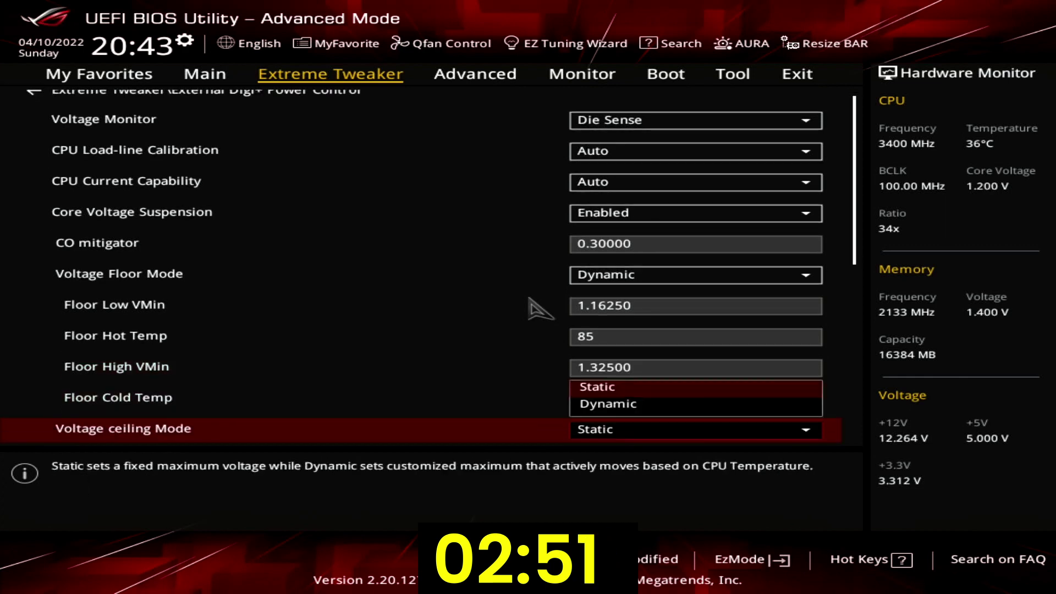
key("Down")
key("Return")
key("Down")
key("Down")
key("Down")
key("Down")
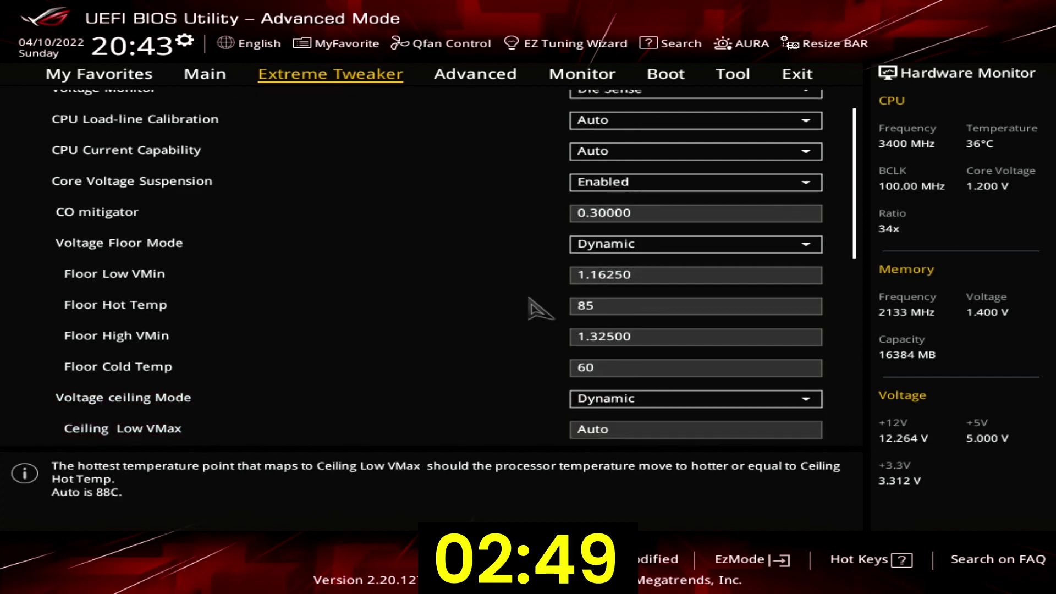
key("Up")
key("Up")
key("Up")
key("Up")
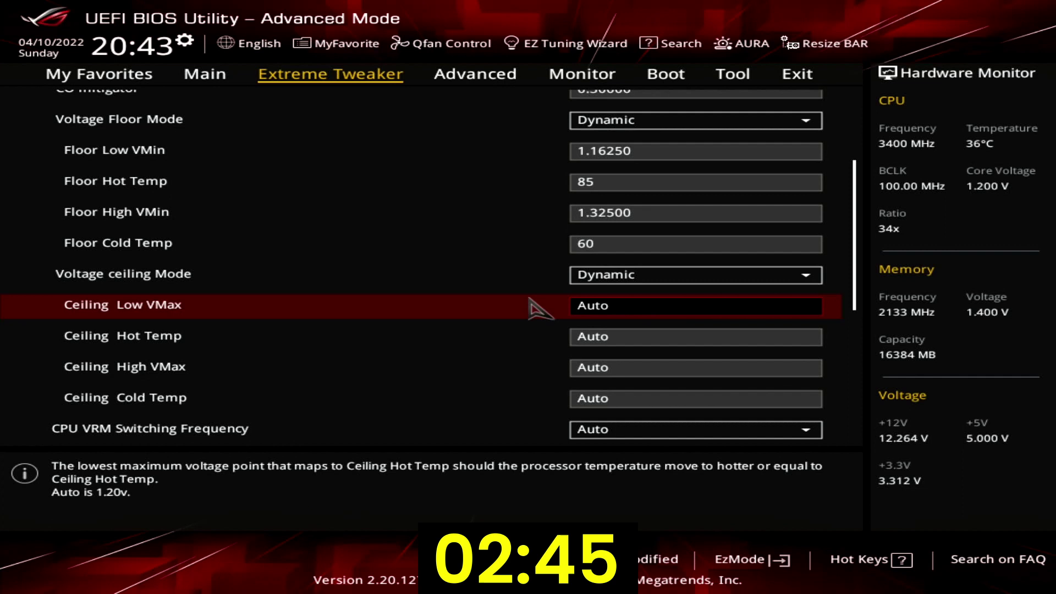
Step: Enter Ceiling Low VMax 1.2, Hot Temp 85, High VMax 1.375 and Cold Temp 65
type("1.2")
key("Down")
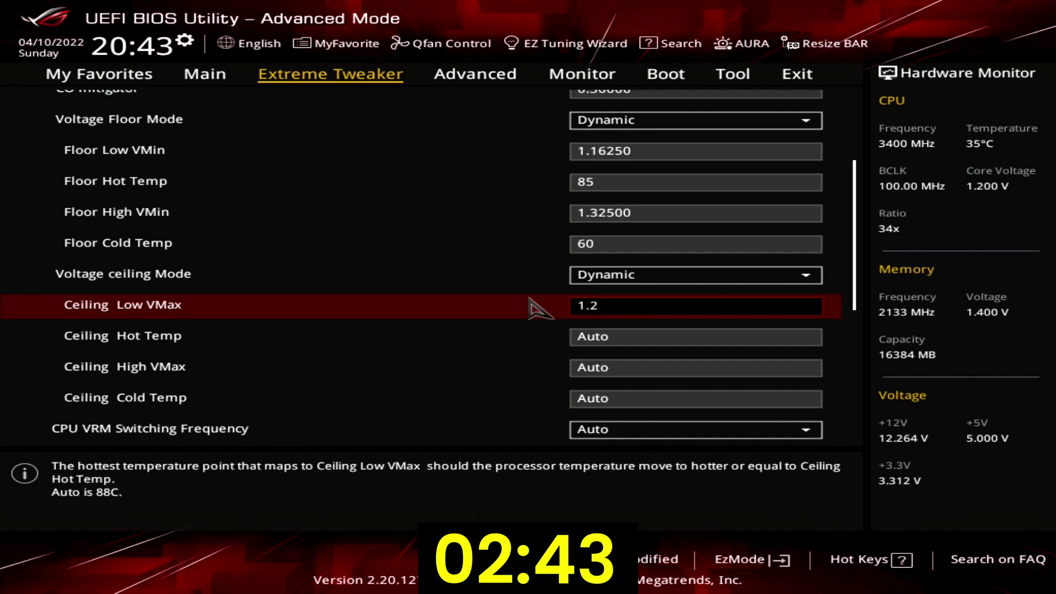
type("85")
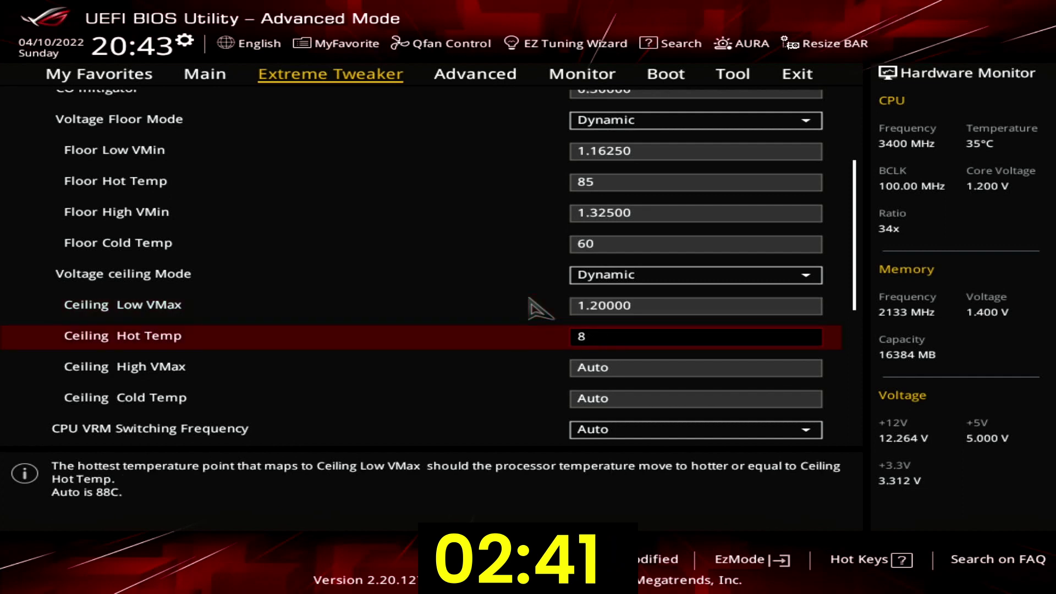
key("Down")
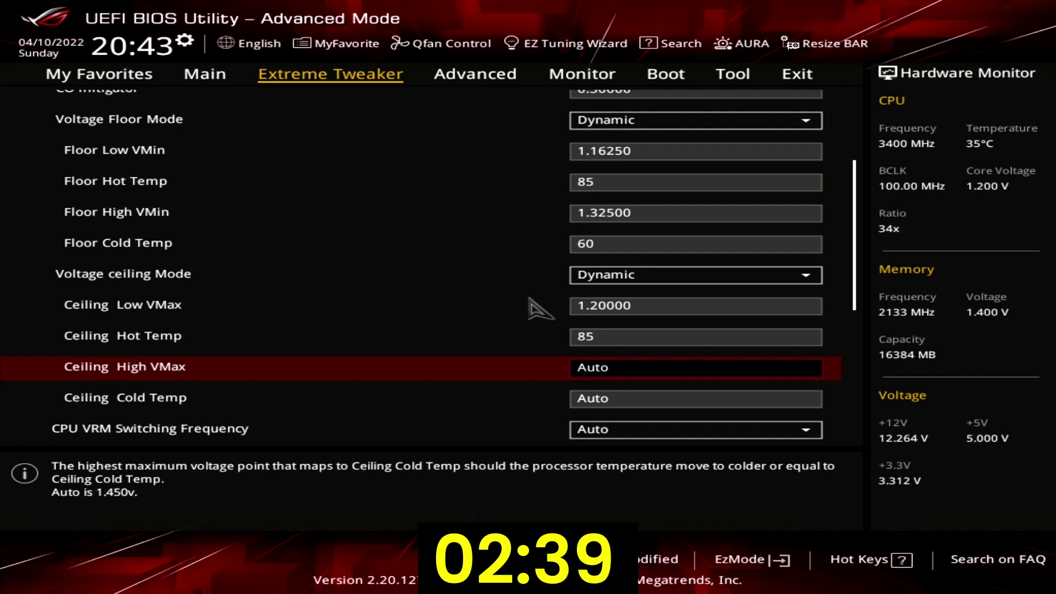
type("1.375")
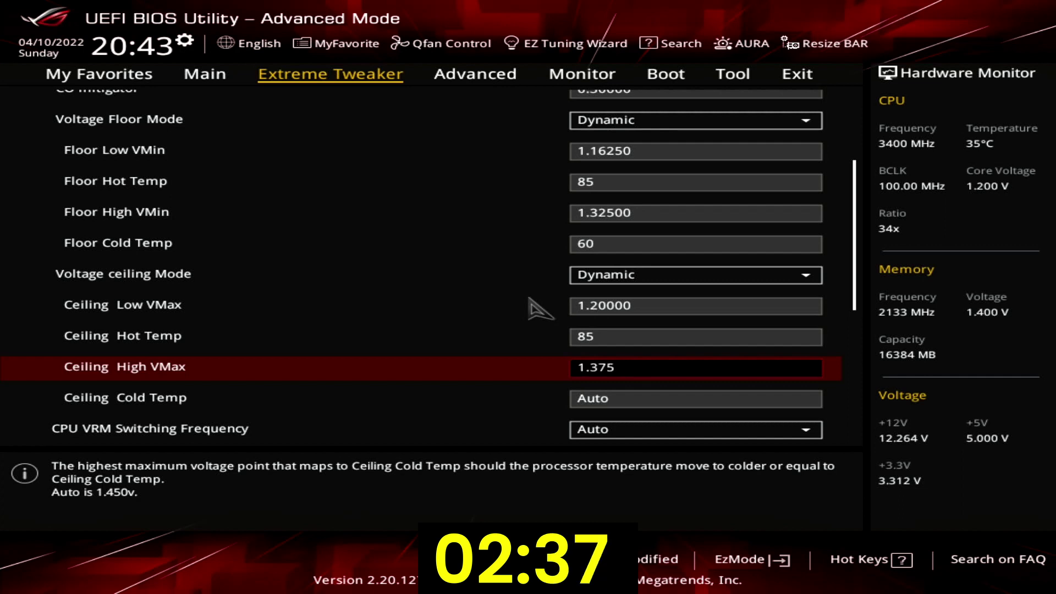
key("Down")
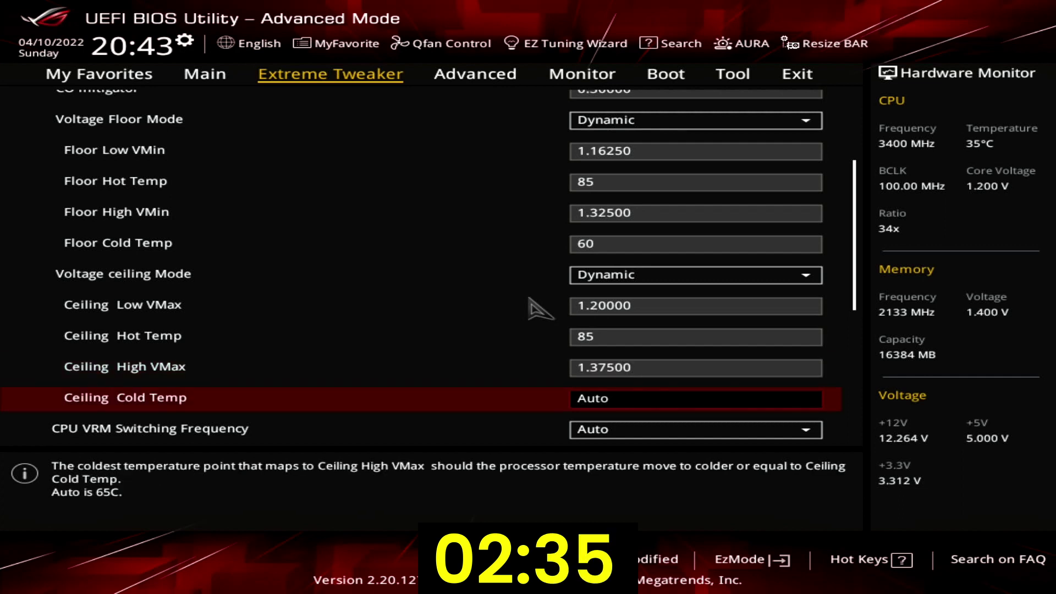
type("65")
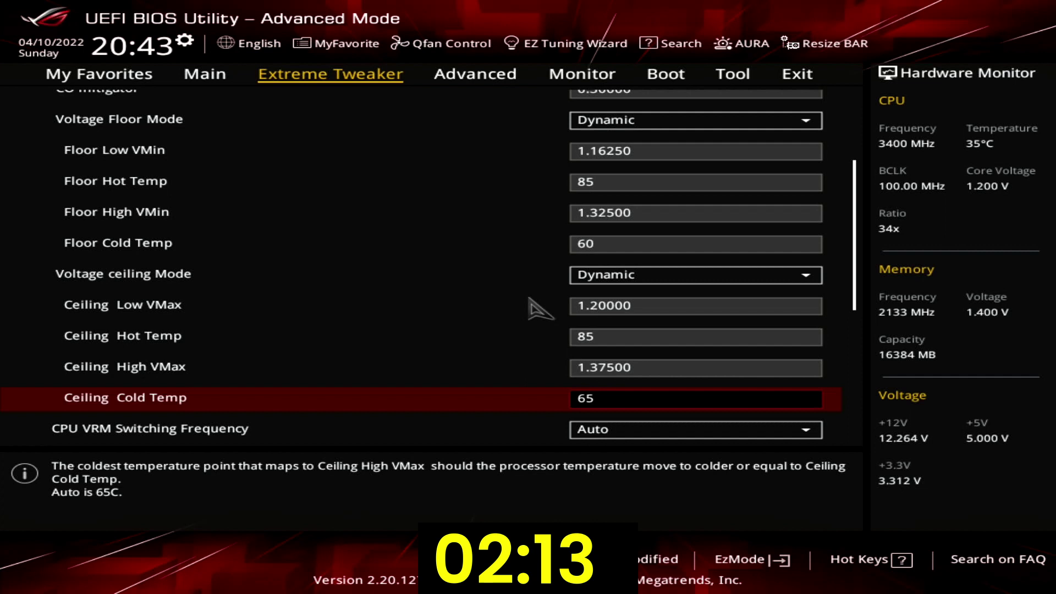
Step: Under Tweaker's Paradise, set Force OC Mode Disable to Enabled
key("Down")
key("Escape")
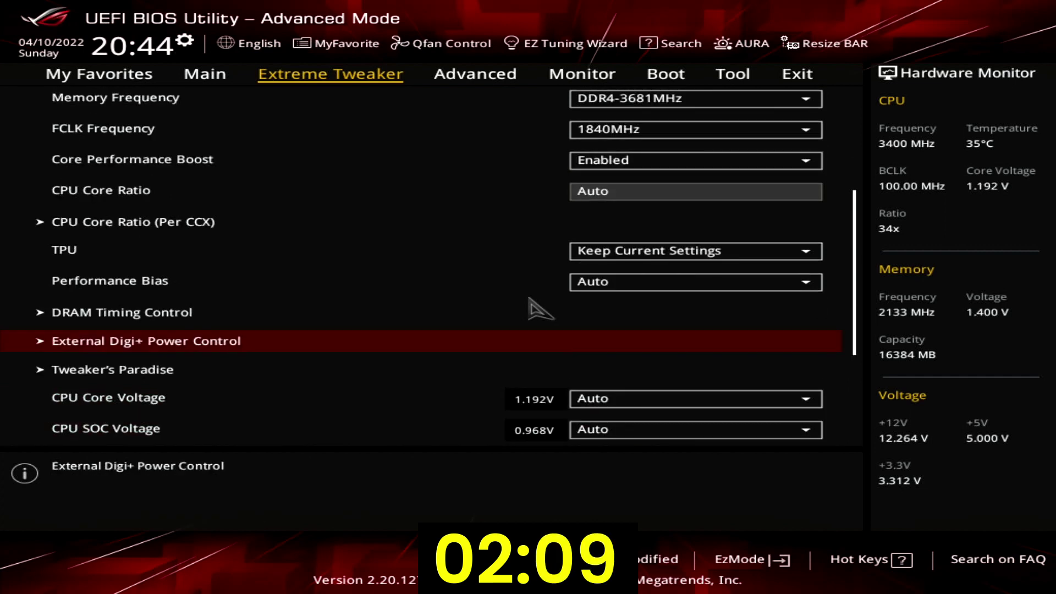
key("Down")
key("Return")
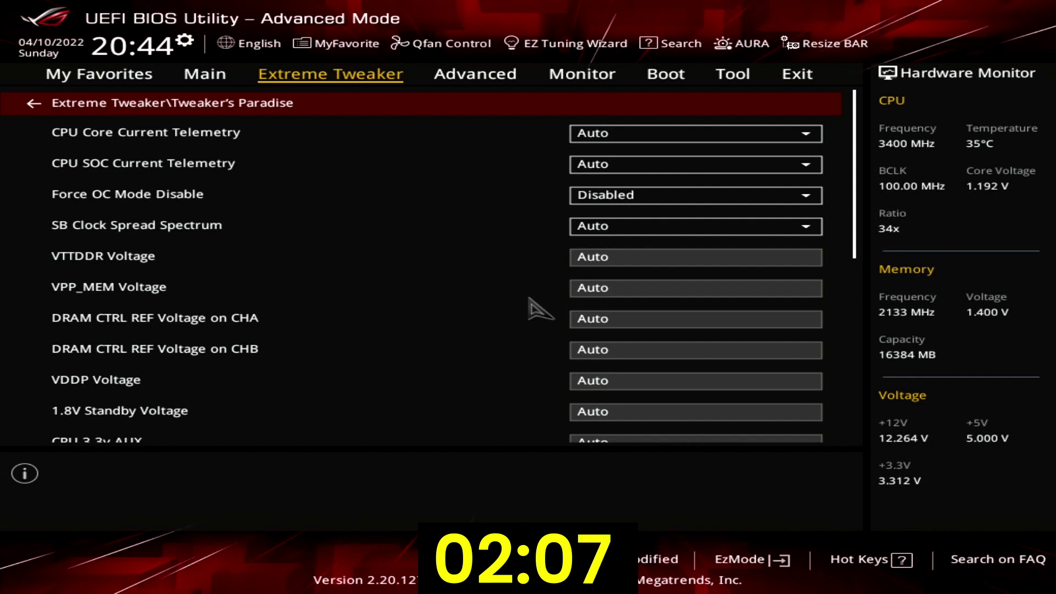
key("Down")
key("Down")
key("Down")
key("Return")
key("Down")
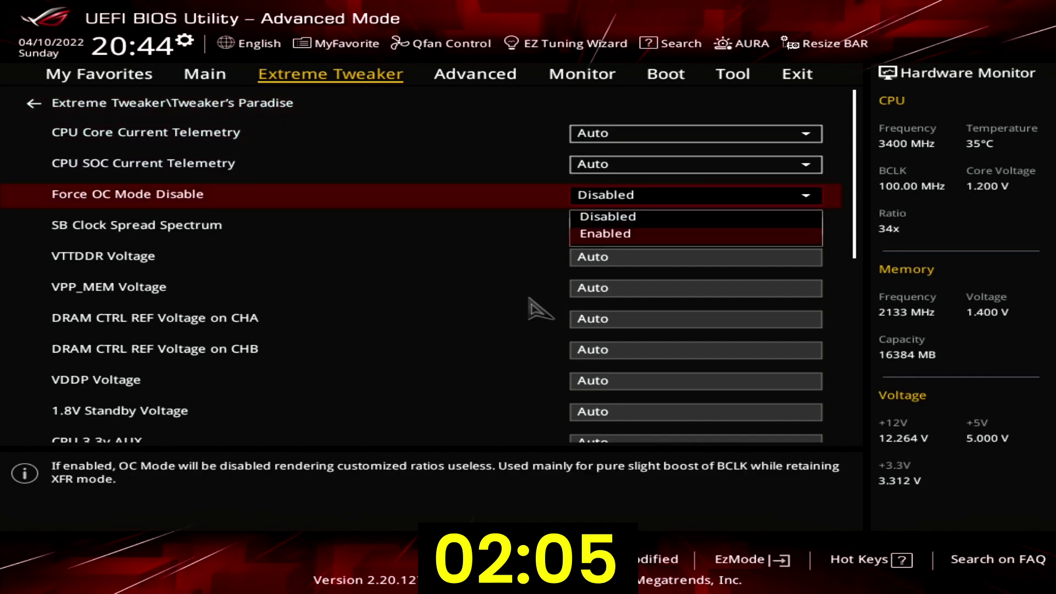
key("Return")
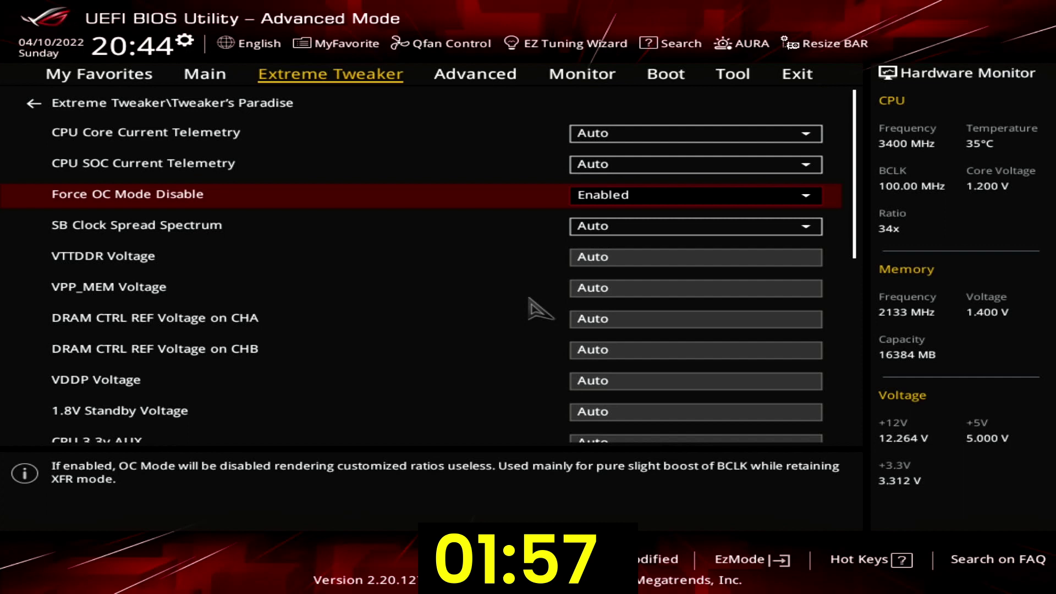
Step: Set CPU Core Voltage to Offset mode with a + sign and a 0.05 V offset
key("Escape")
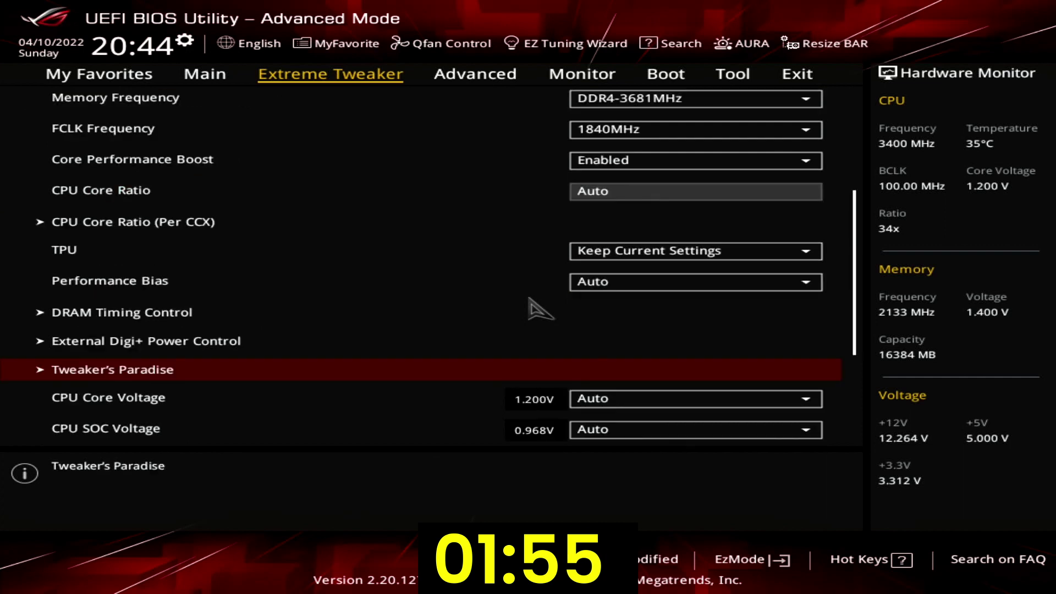
key("Down")
key("Down")
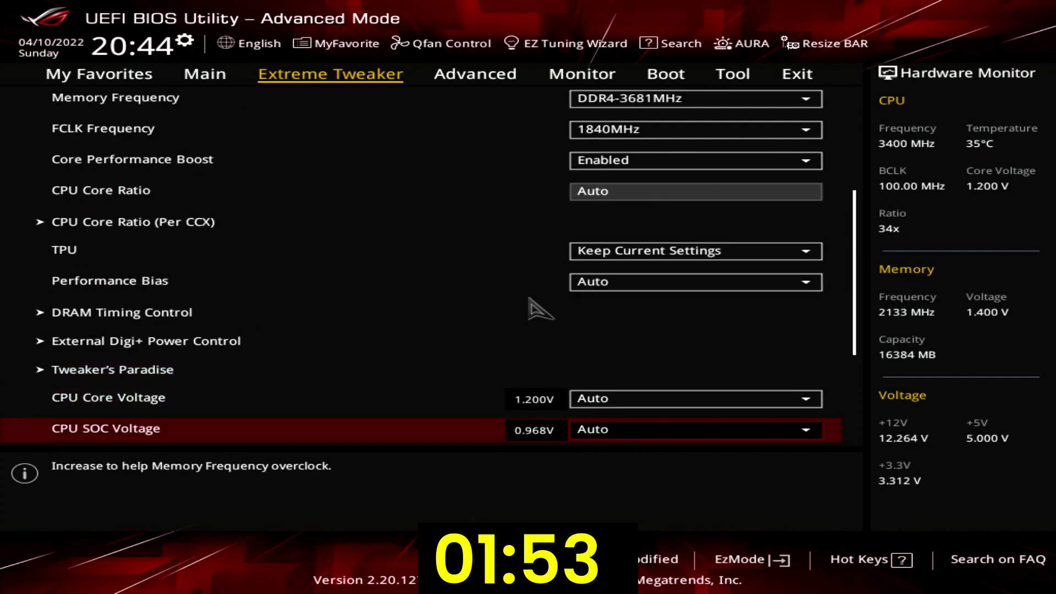
key("Up")
key("Return")
key("Down")
key("Down")
key("Return")
key("Down")
key("Down")
key("Down")
key("Down")
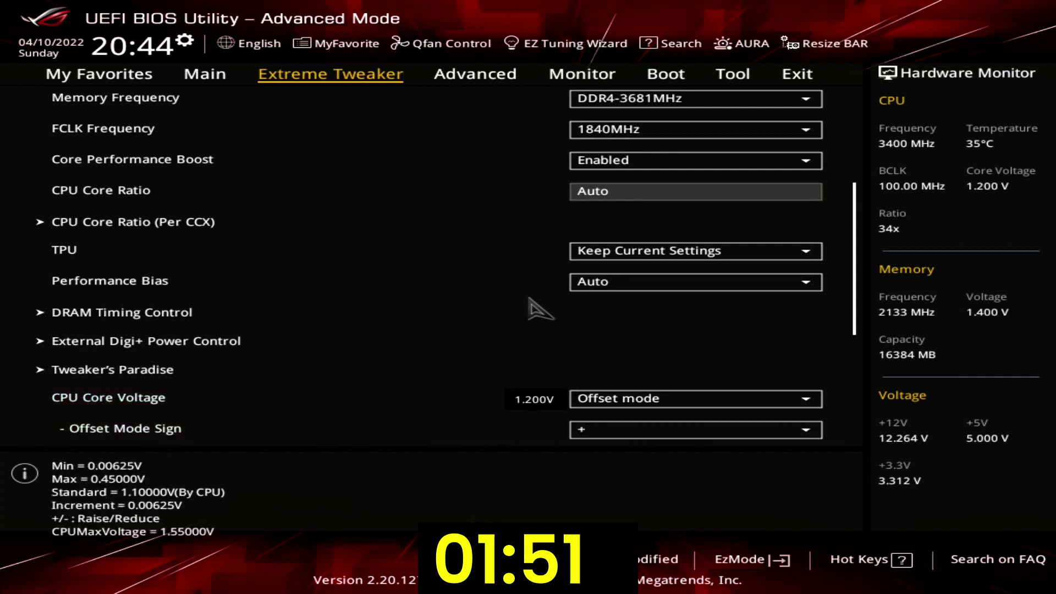
key("Up")
key("Up")
key("Up")
key("Return")
key("Return")
key("Down")
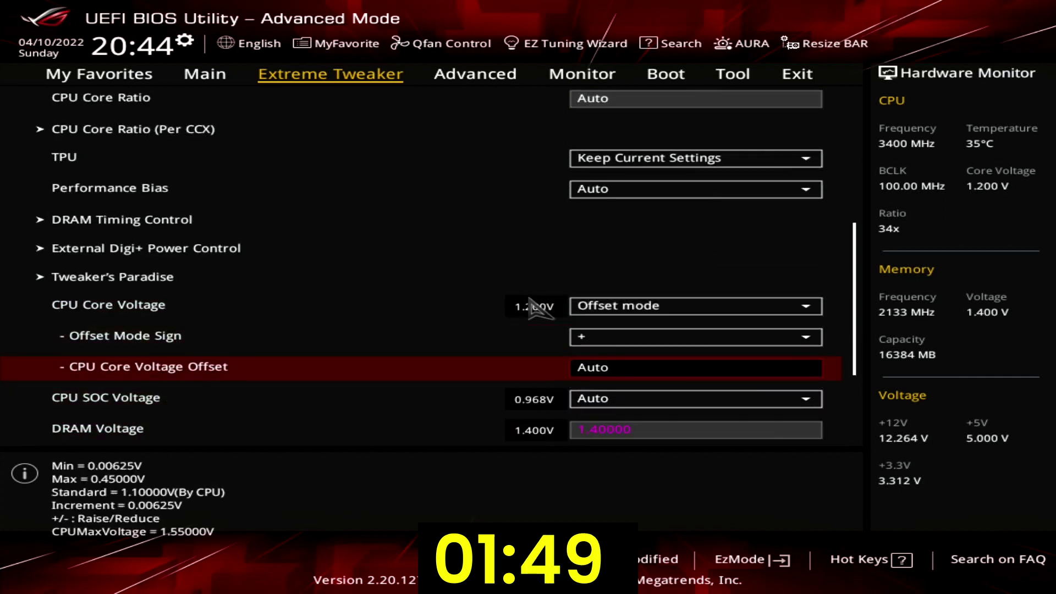
type("0.05")
key("Return")
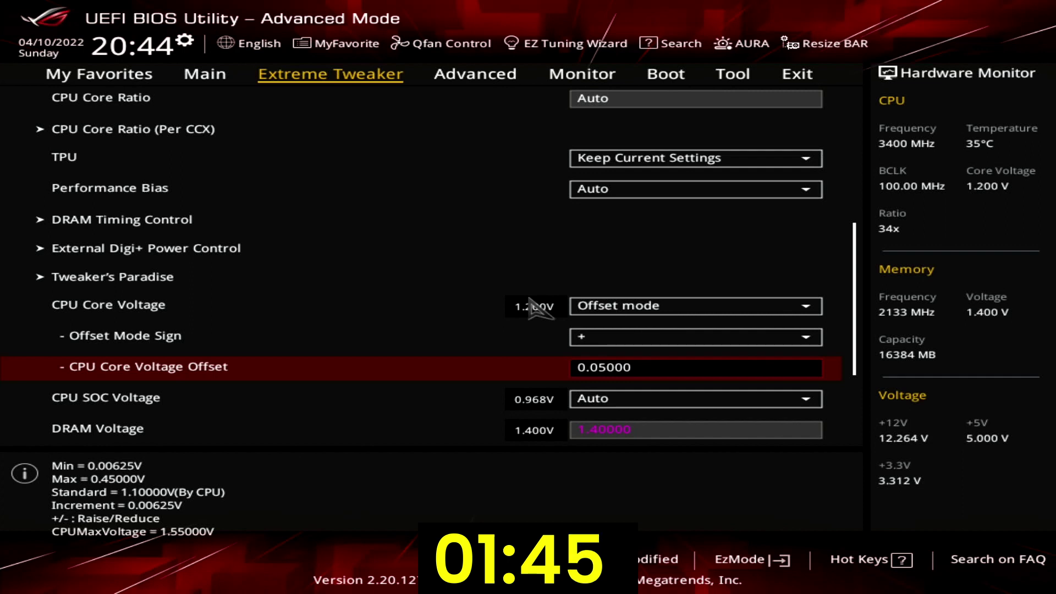
Step: On the Advanced tab, go to AMD CBS > CPU Common Options and set Global C-state Control to Enabled
key("Right")
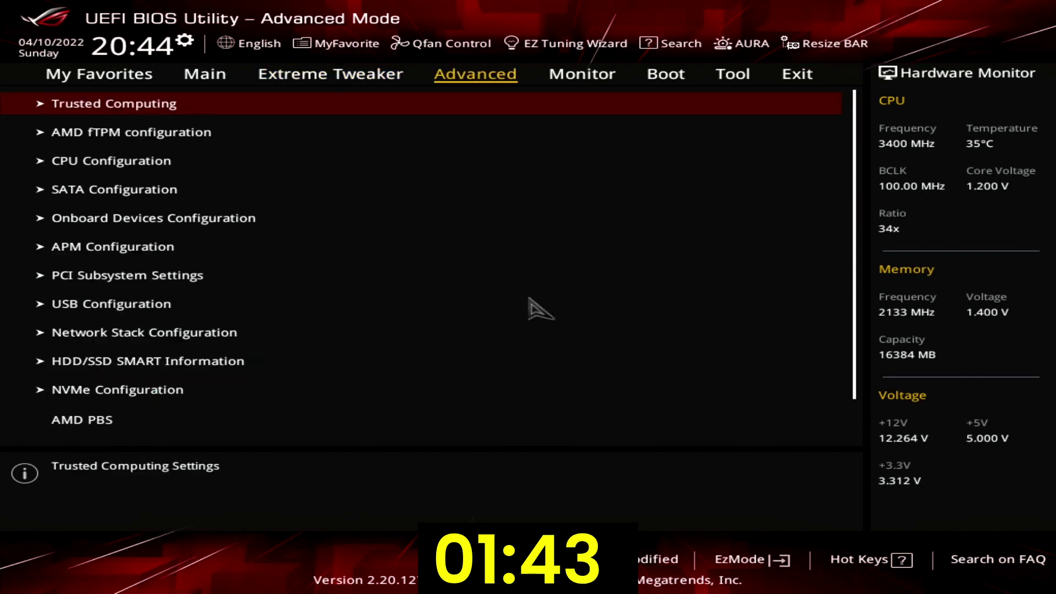
key("Down")
key("Down")
key("Down")
key("Down")
key("Down")
key("Down")
key("Down")
key("Down")
key("Down")
key("Down")
key("Down")
key("Down")
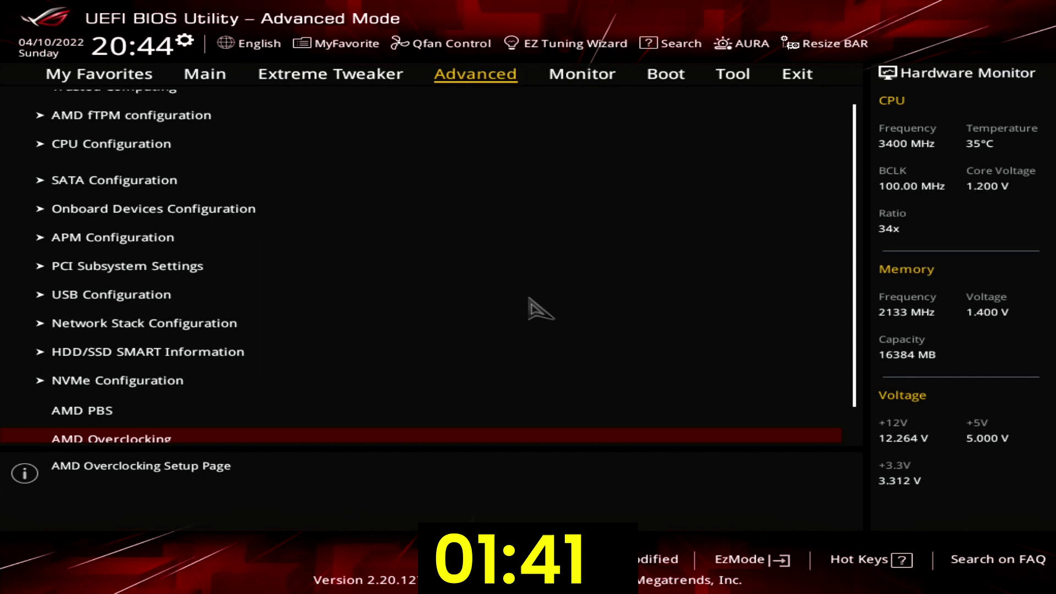
key("Down")
key("Return")
key("Down")
key("Return")
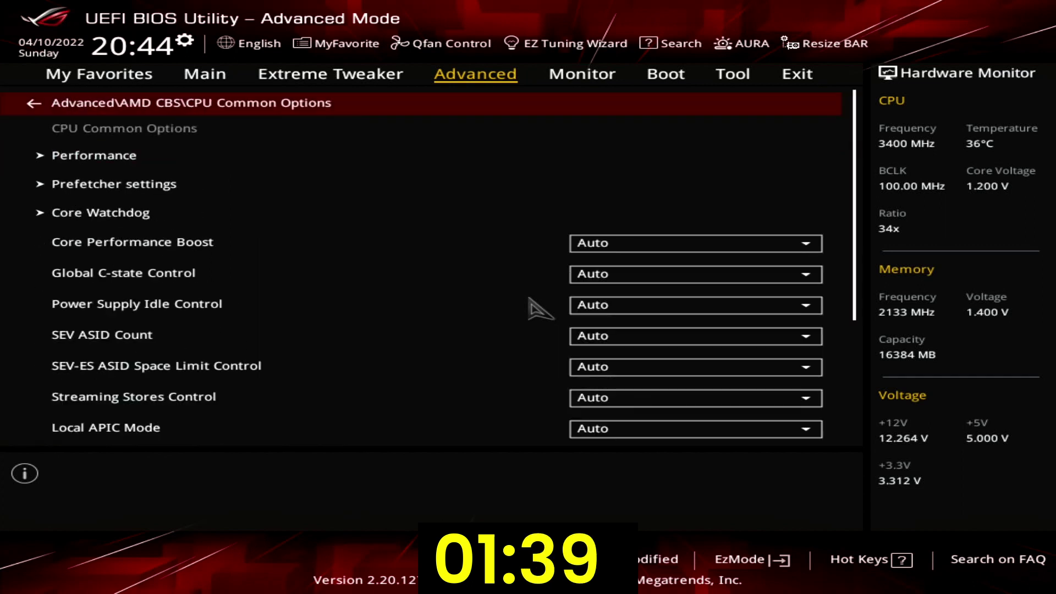
key("Down")
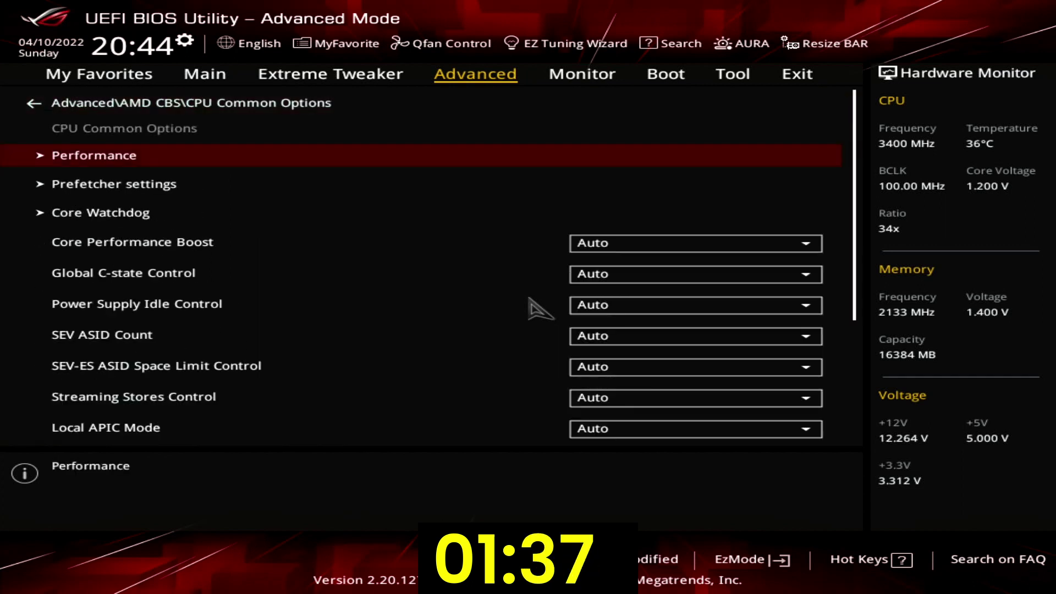
key("Down")
key("Down")
key("Down")
key("Down")
key("Return")
key("Up")
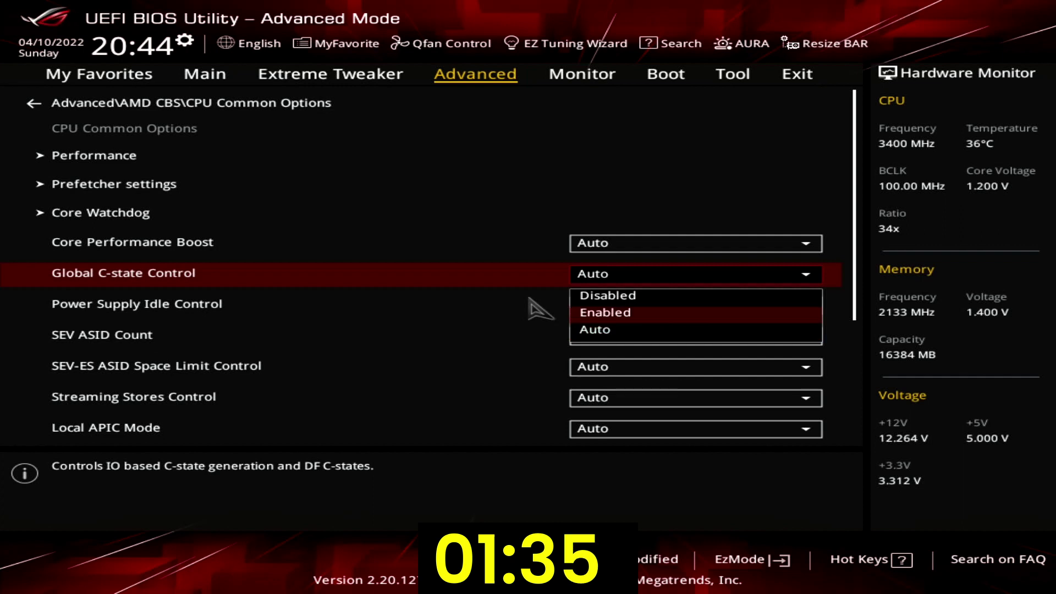
key("Return")
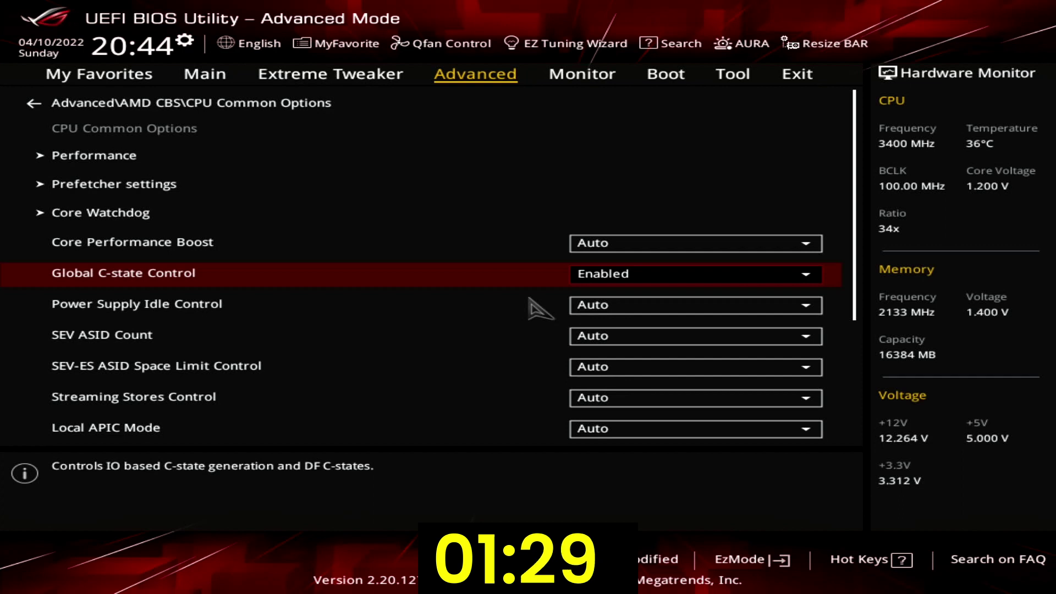
Step: Press F10 to bring up the Save & reset confirmation listing all pending changes
key("F10")
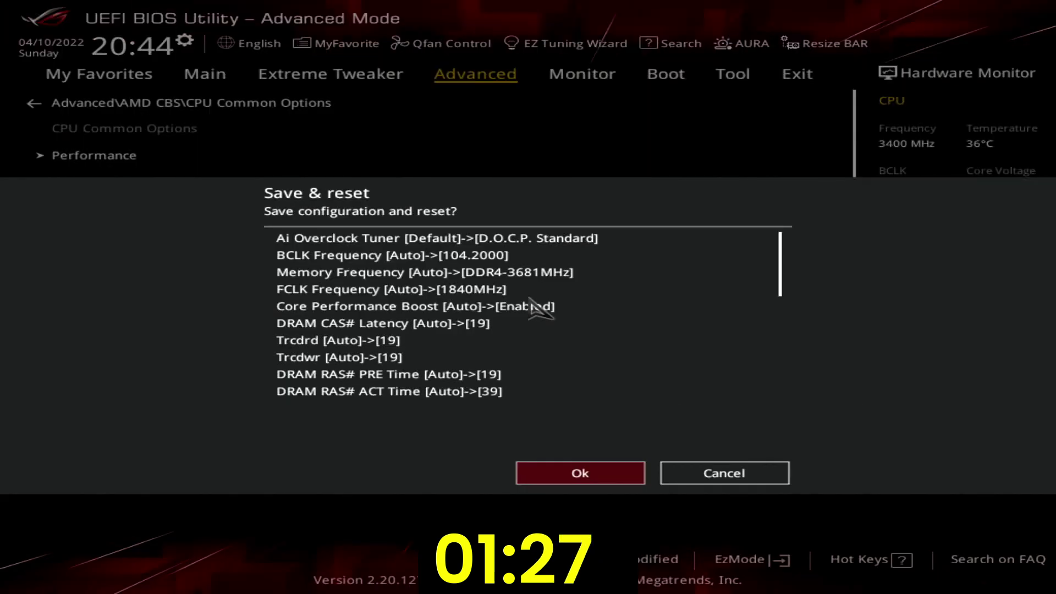